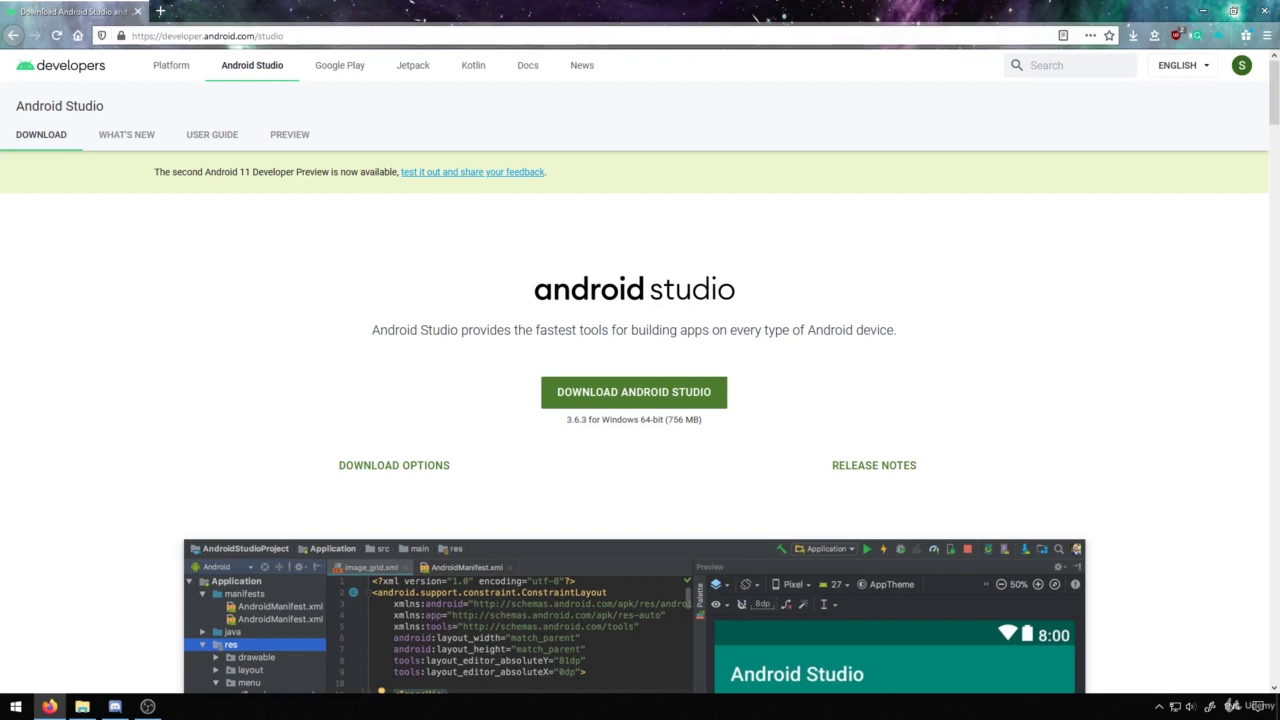
{"action": "key", "text": "ctrl+l"}
{"action": "key", "text": "Escape"}
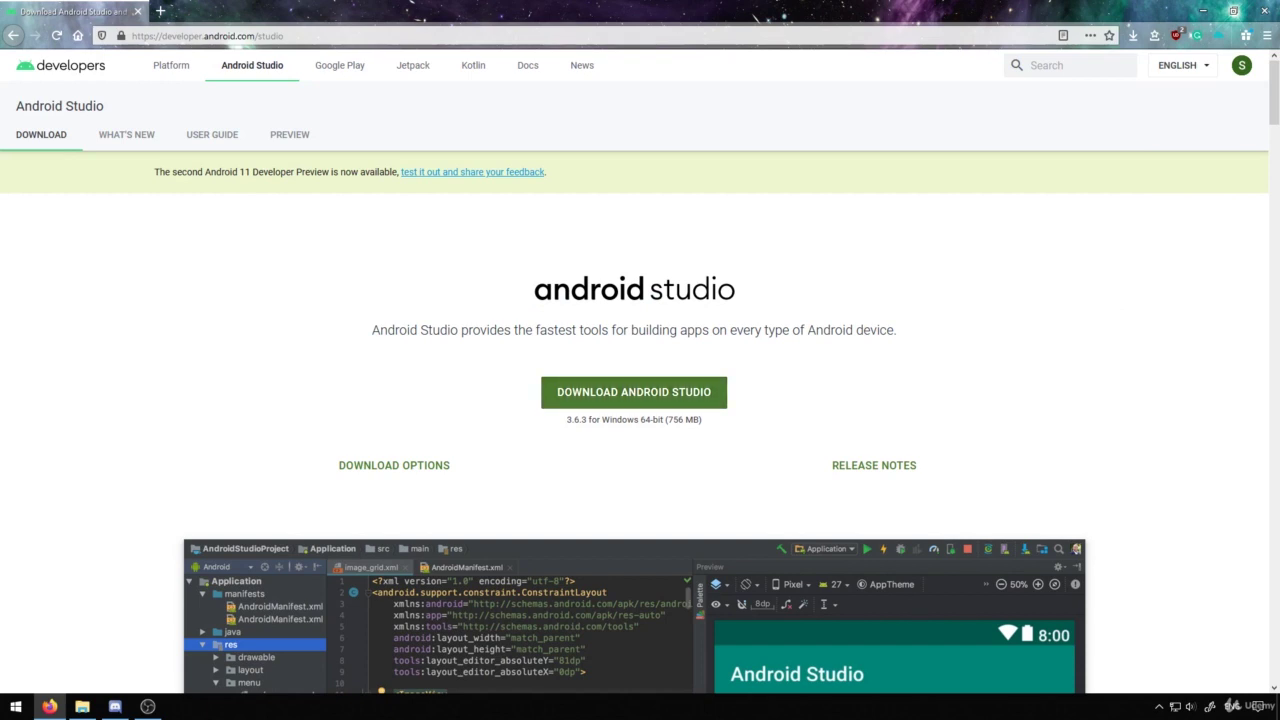
Step: Run the android-studio-ide installer from the drozer folder in Documents
{"action": "left_click", "coordinate": [82, 706]}
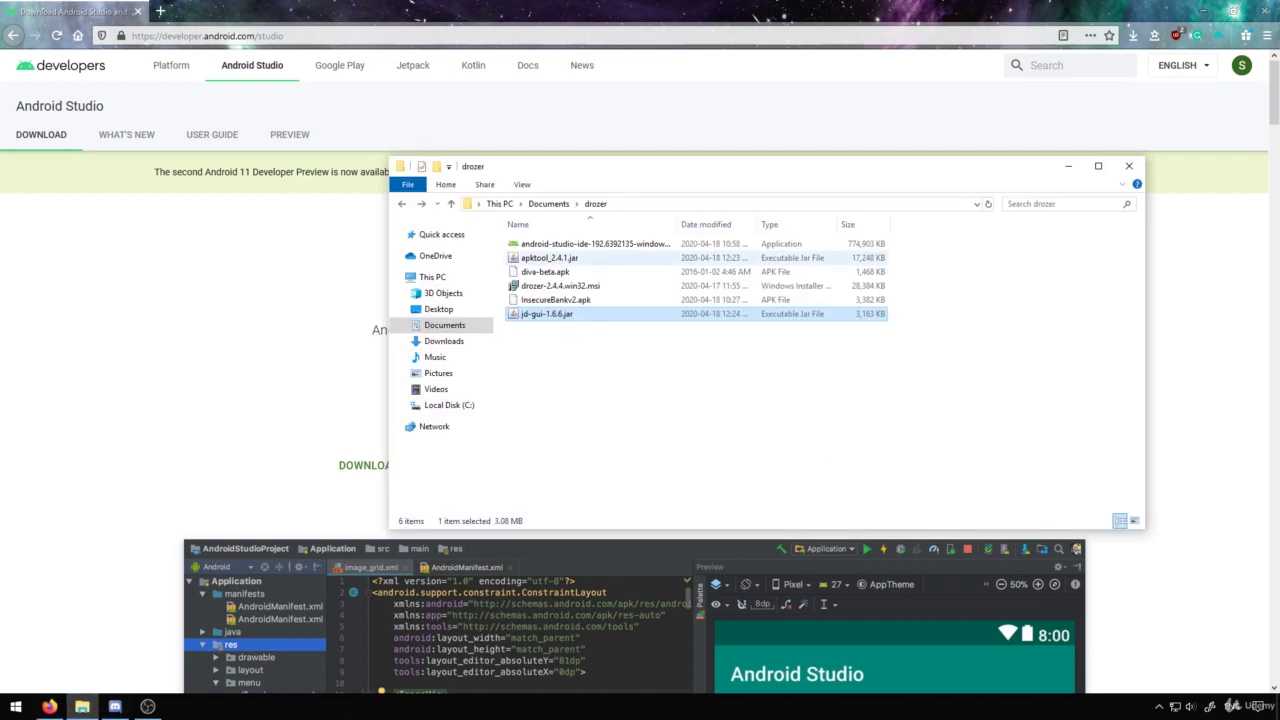
{"action": "left_click", "coordinate": [595, 243]}
{"action": "key", "text": "Return"}
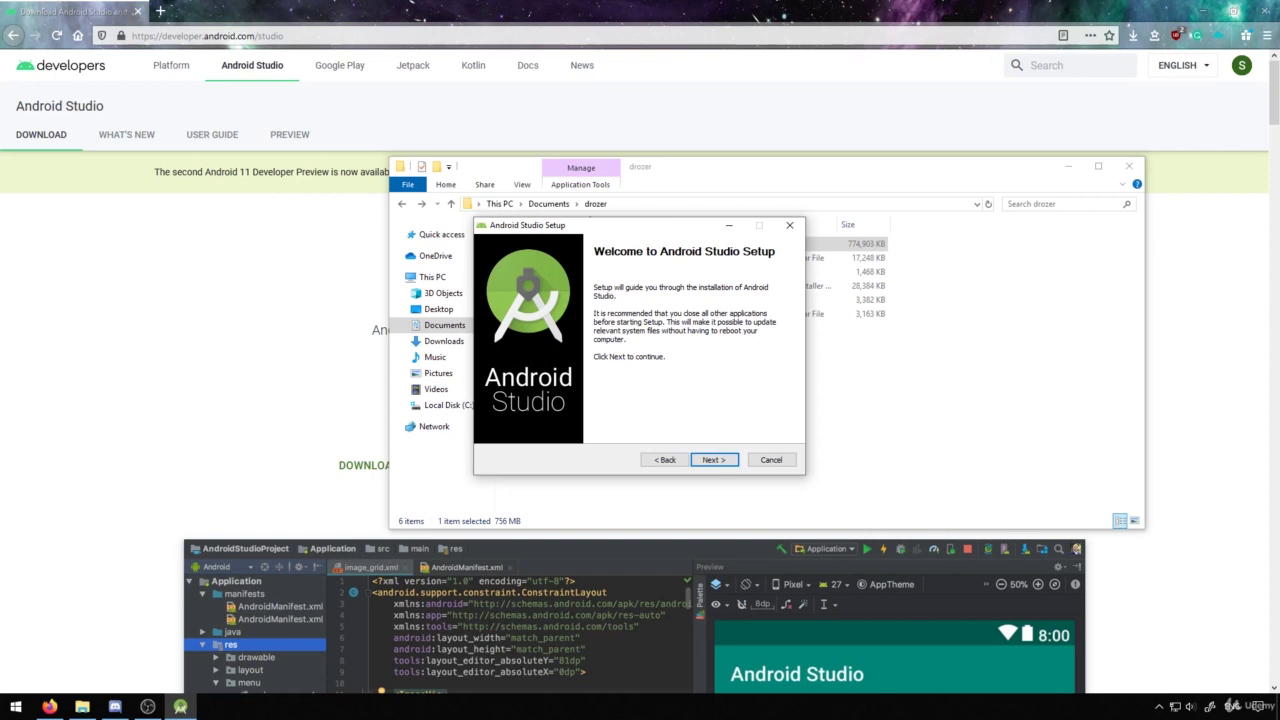
Step: Install Android Studio with the Android Virtual Device component in C:\Program Files\Android\Android Studio
{"action": "key", "text": "Return"}
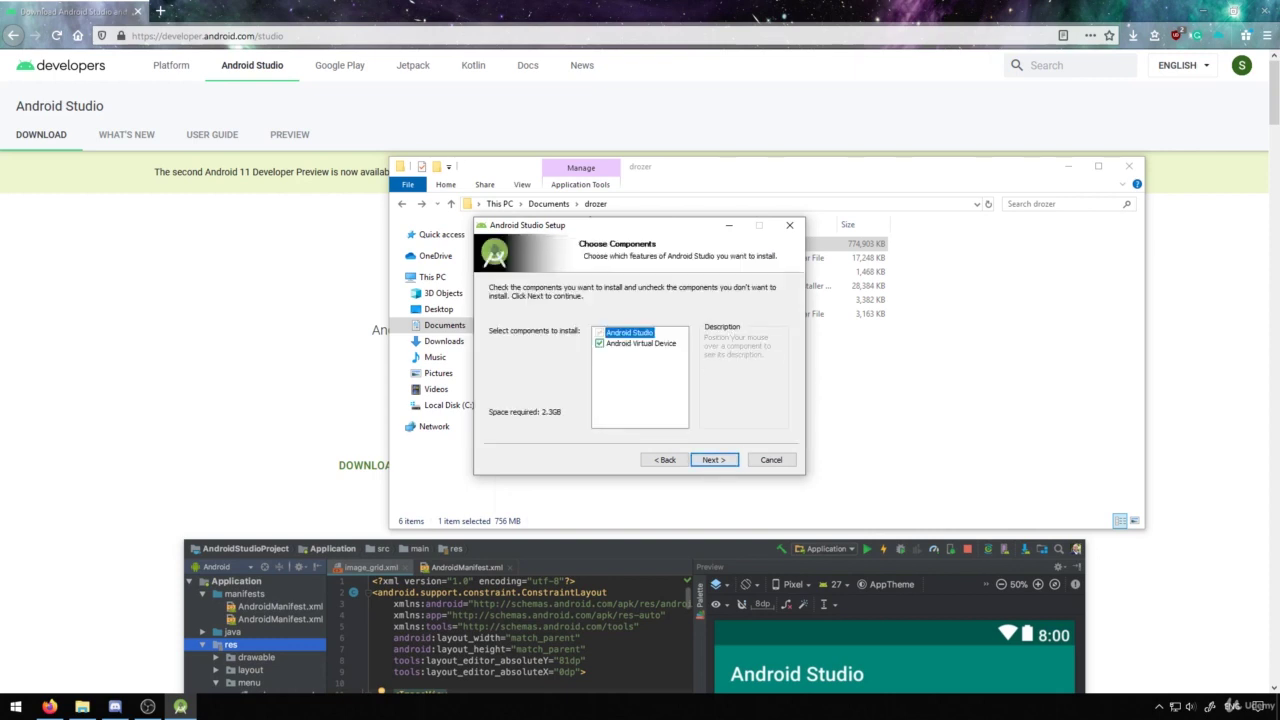
{"action": "mouse_move", "coordinate": [640, 343]}
{"action": "left_click", "coordinate": [714, 459]}
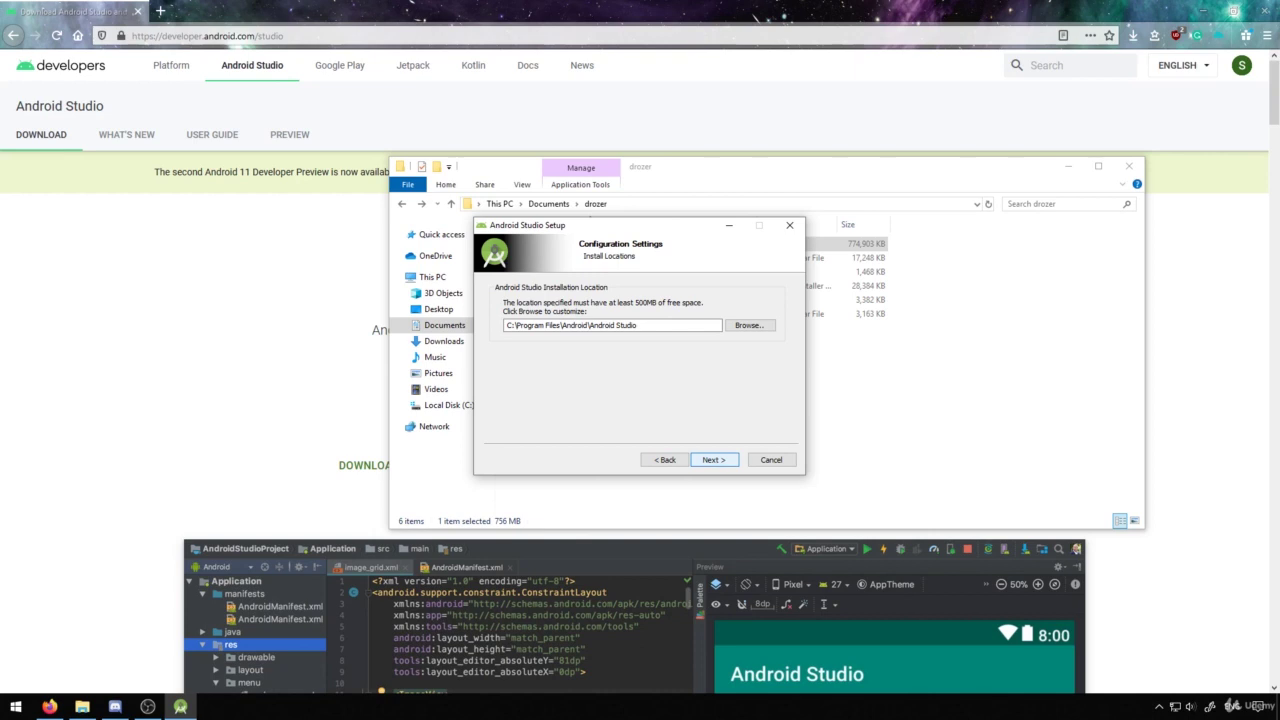
{"action": "left_click", "coordinate": [714, 459]}
{"action": "left_click", "coordinate": [714, 459]}
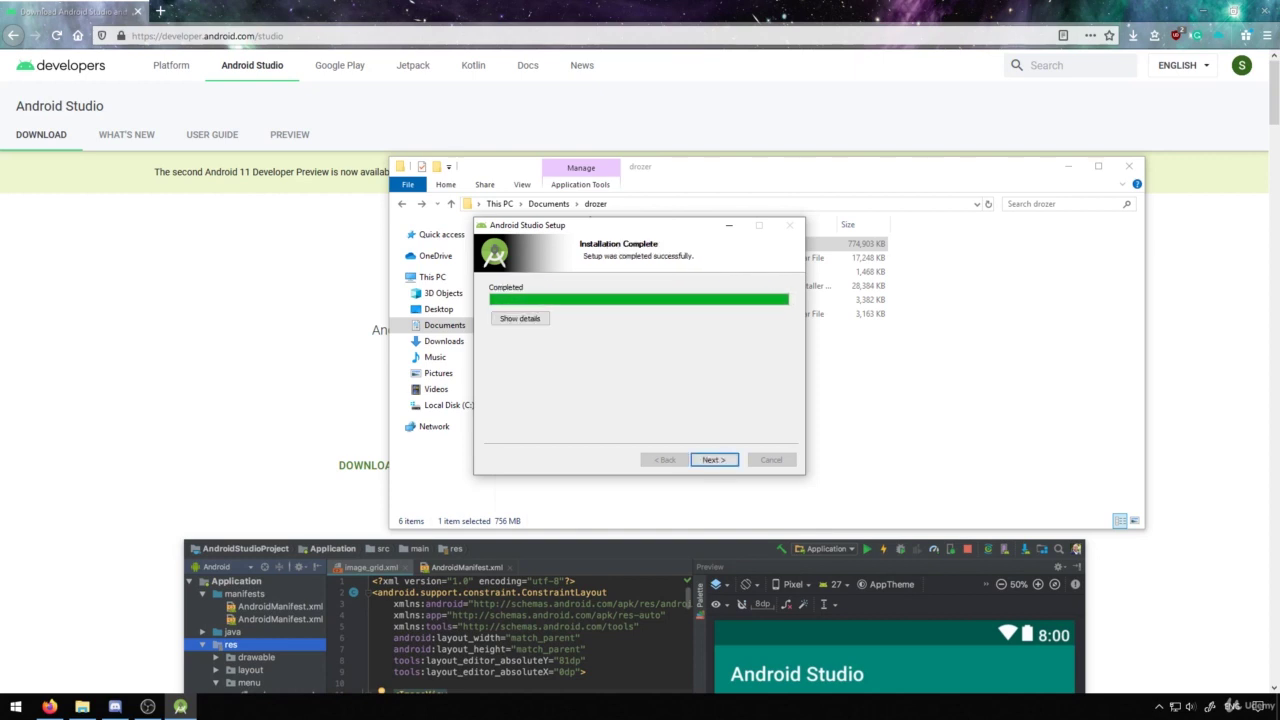
Step: Finish the setup with Start Android Studio enabled and import the settings from the previous version
{"action": "key", "text": "Return"}
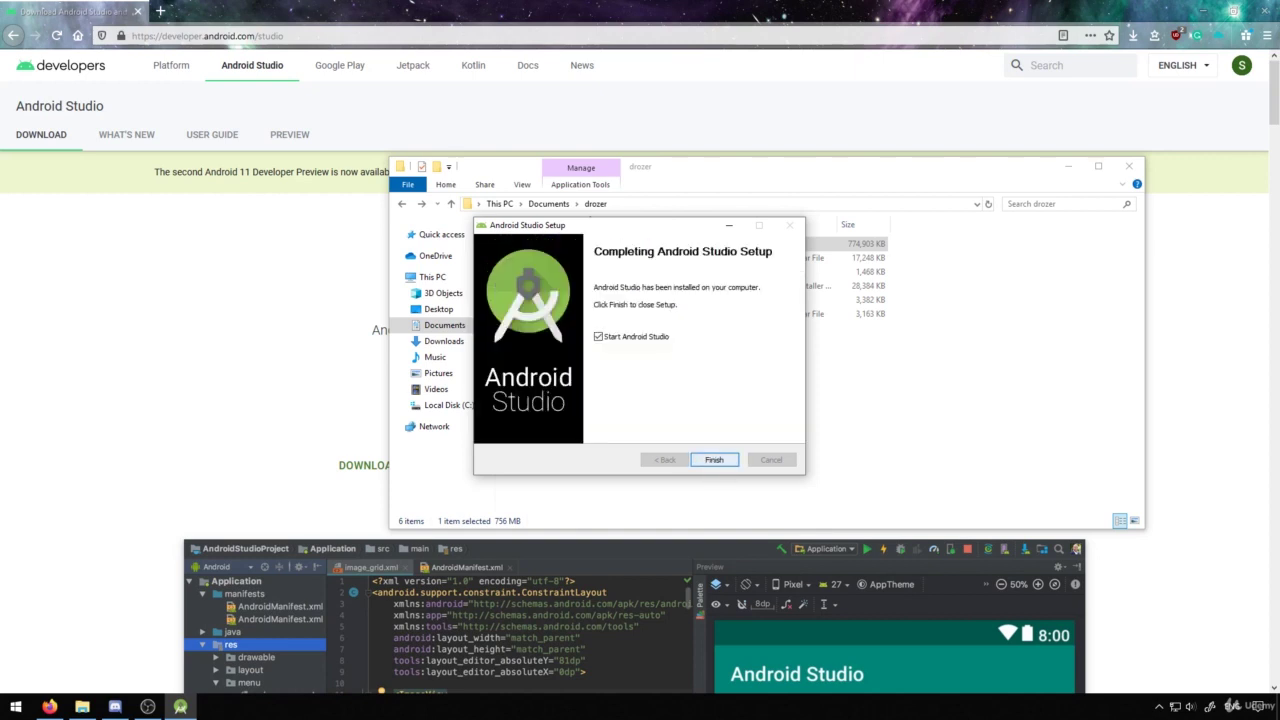
{"action": "key", "text": "Return"}
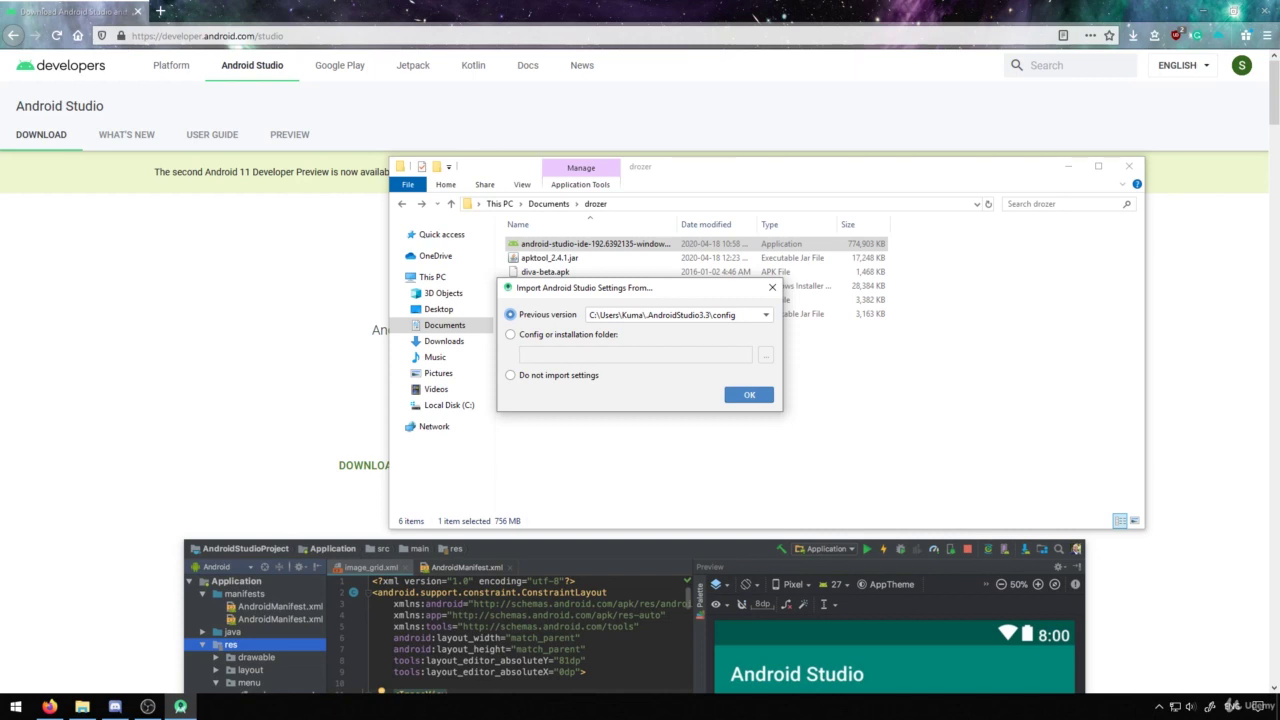
{"action": "key", "text": "Return"}
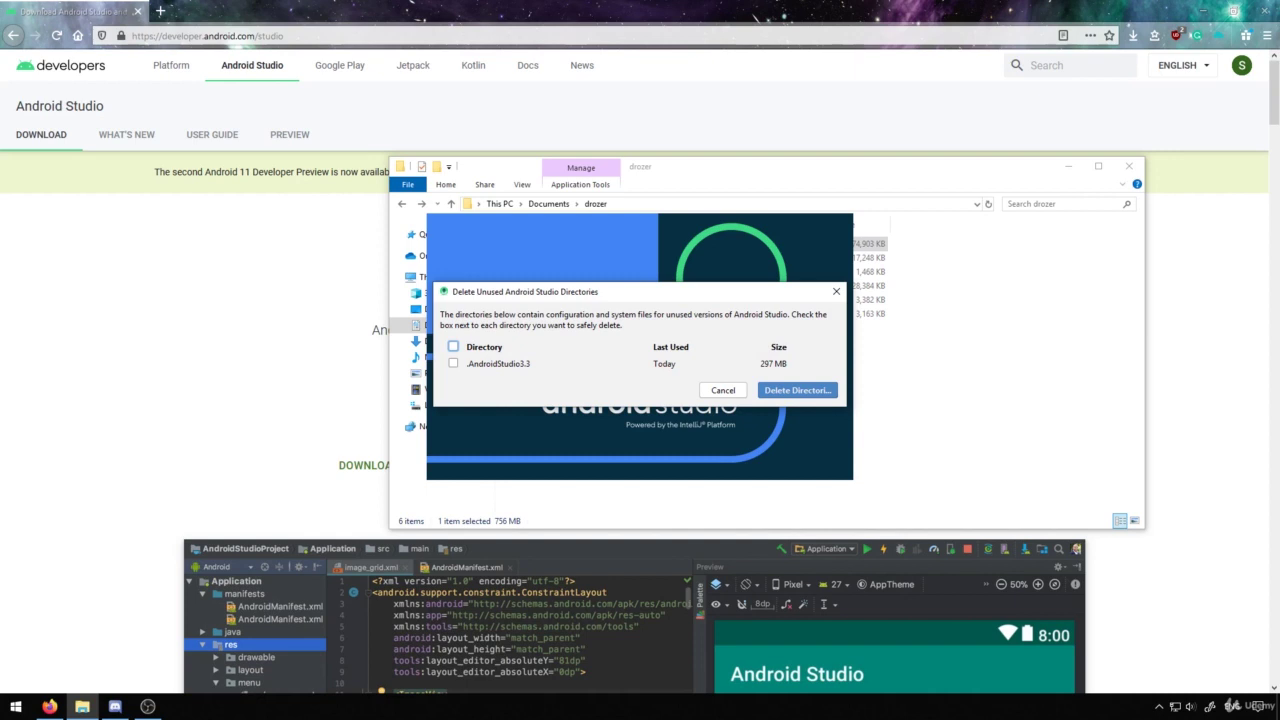
Step: Delete the unused .AndroidStudio3.3 directory and minimize the browser window
{"action": "key", "text": "space"}
{"action": "key", "text": "Return"}
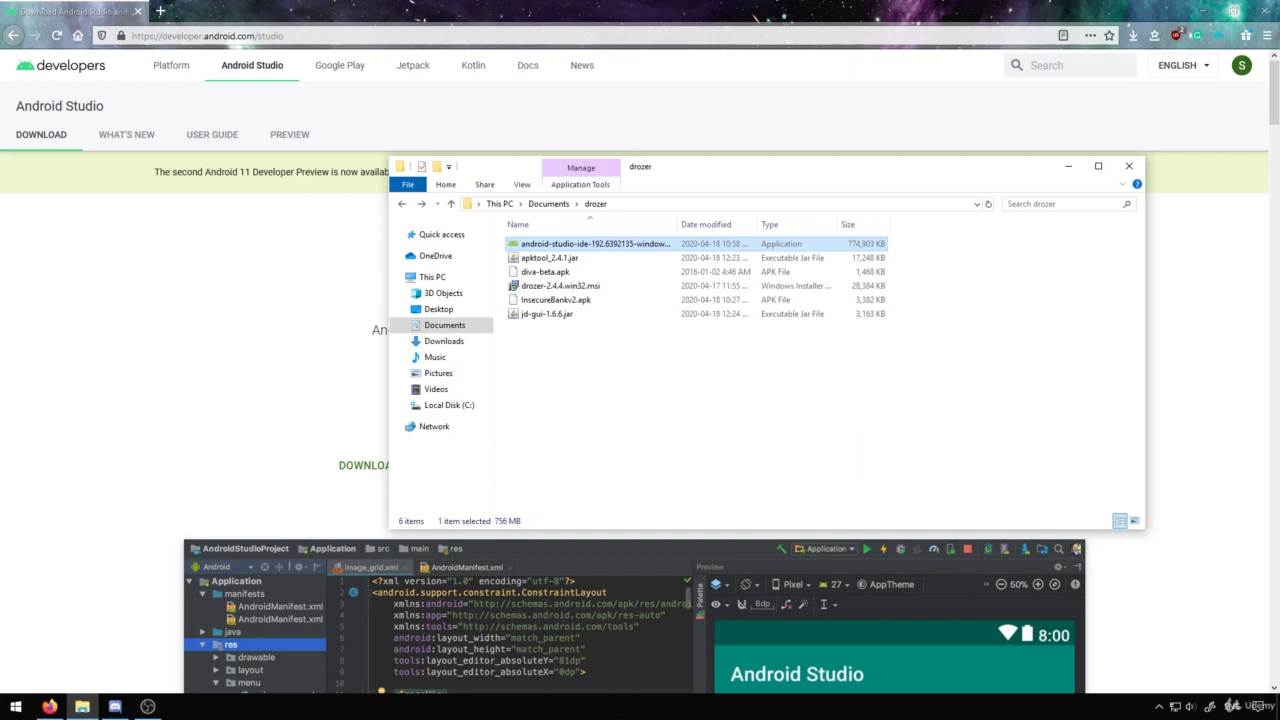
{"action": "left_click", "coordinate": [1203, 8]}
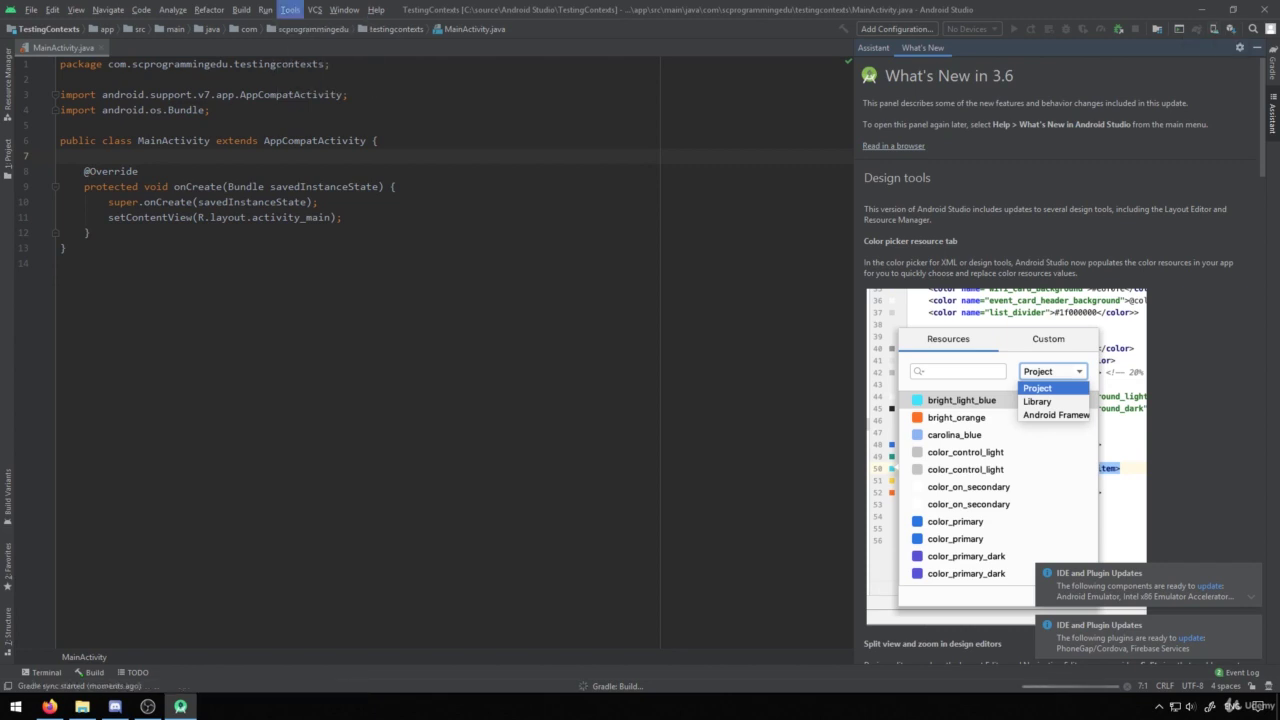
{"action": "left_click", "coordinate": [265, 9]}
{"action": "left_click", "coordinate": [241, 9]}
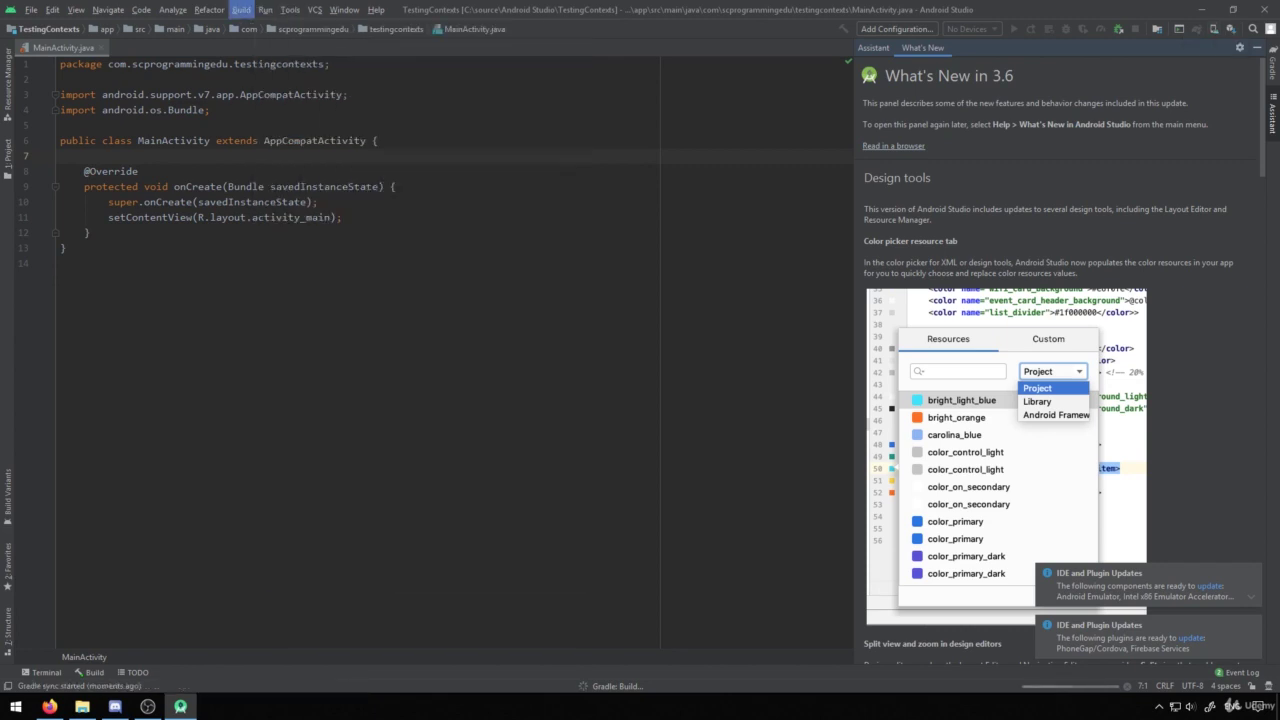
{"action": "left_click", "coordinate": [76, 9]}
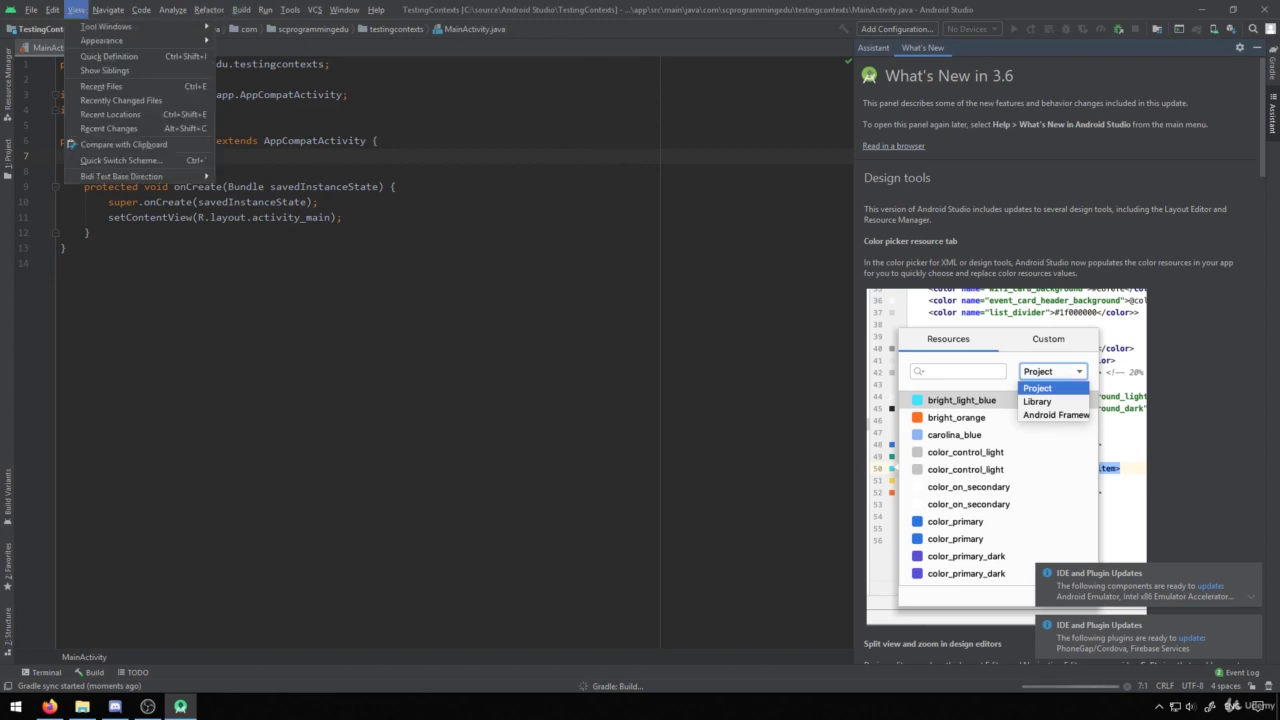
{"action": "left_click", "coordinate": [76, 9]}
{"action": "left_click", "coordinate": [76, 9]}
{"action": "mouse_move", "coordinate": [105, 26]}
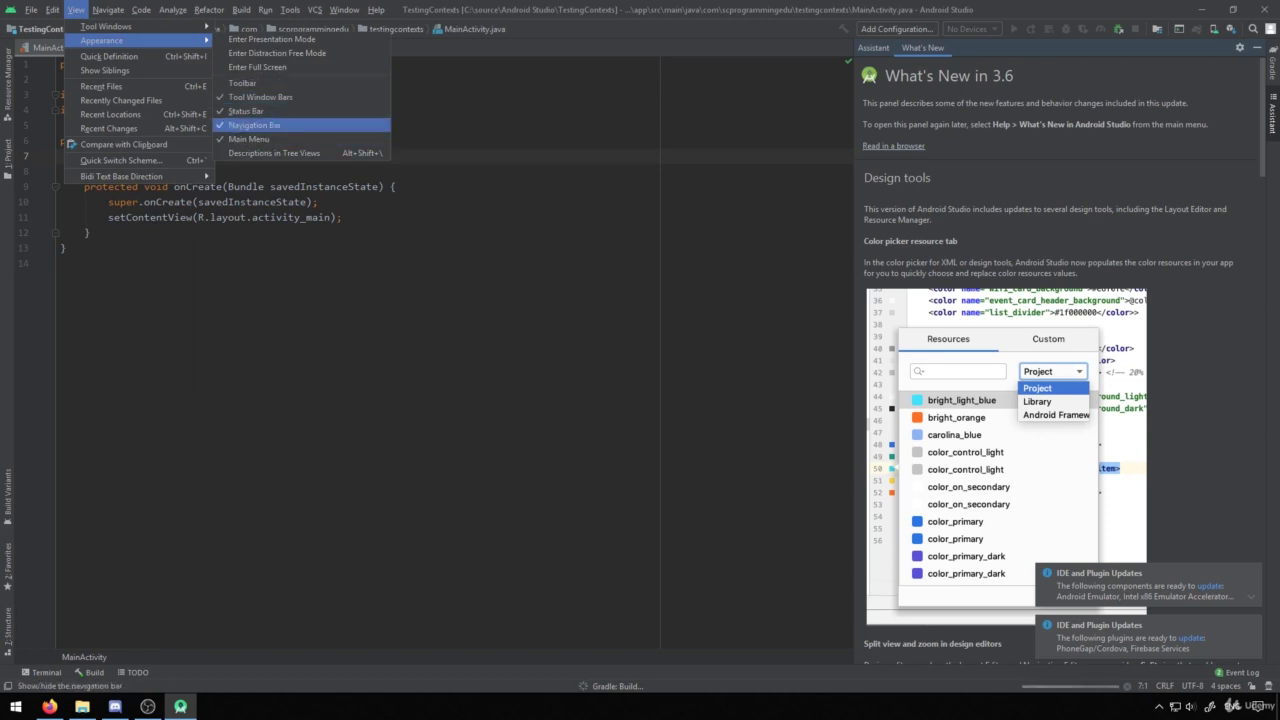
{"action": "mouse_move", "coordinate": [140, 176]}
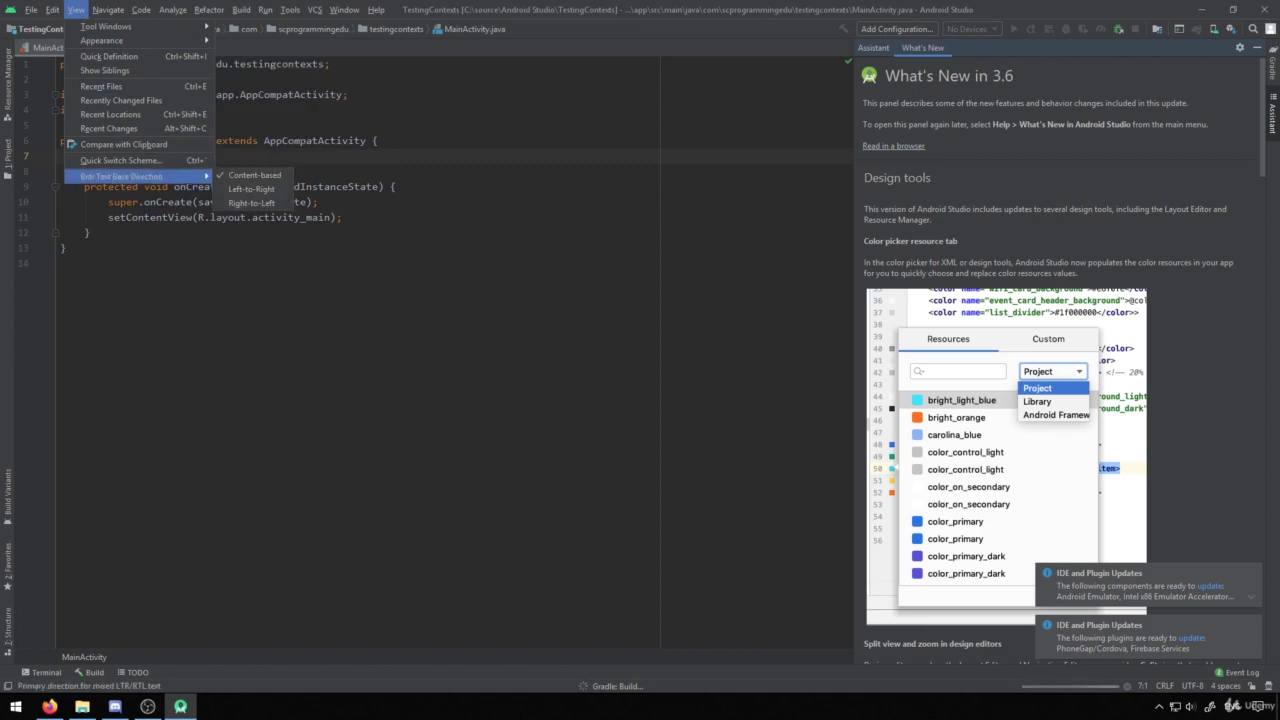
{"action": "left_click", "coordinate": [61, 263]}
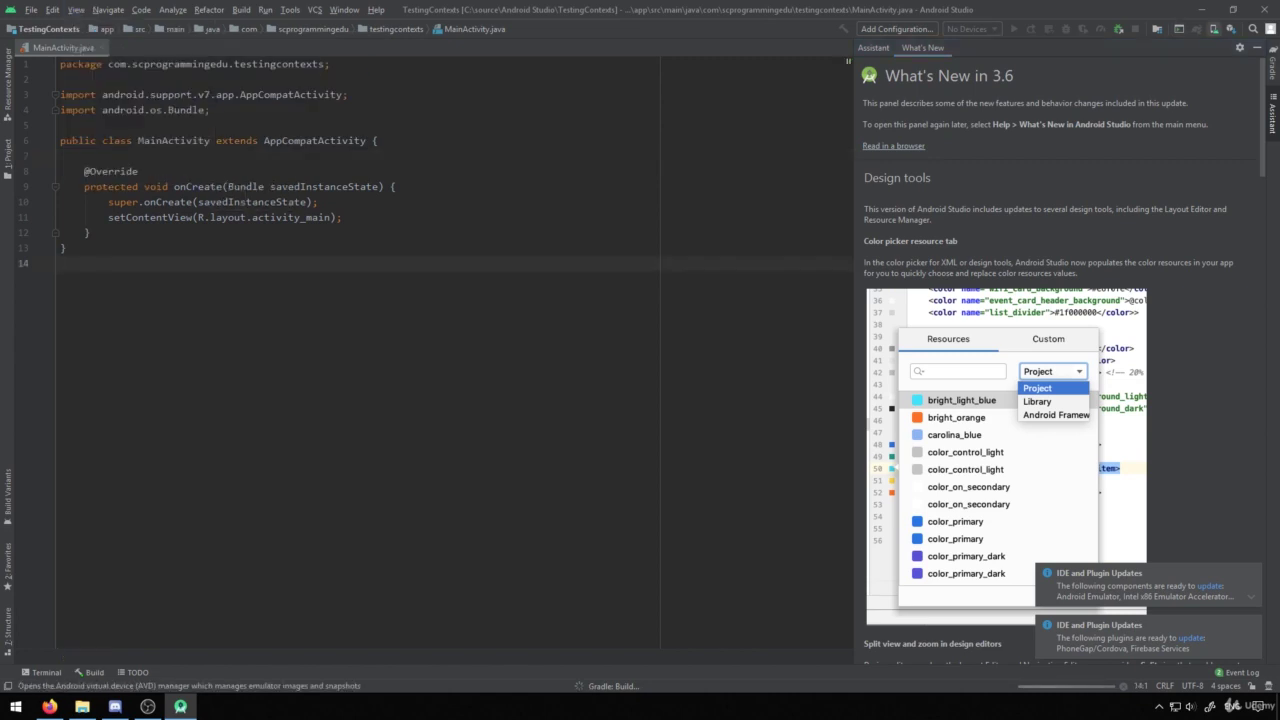
Step: Open the AVD Manager and start creating a virtual device with the Pixel 3 phone as its hardware
{"action": "left_click", "coordinate": [1214, 30]}
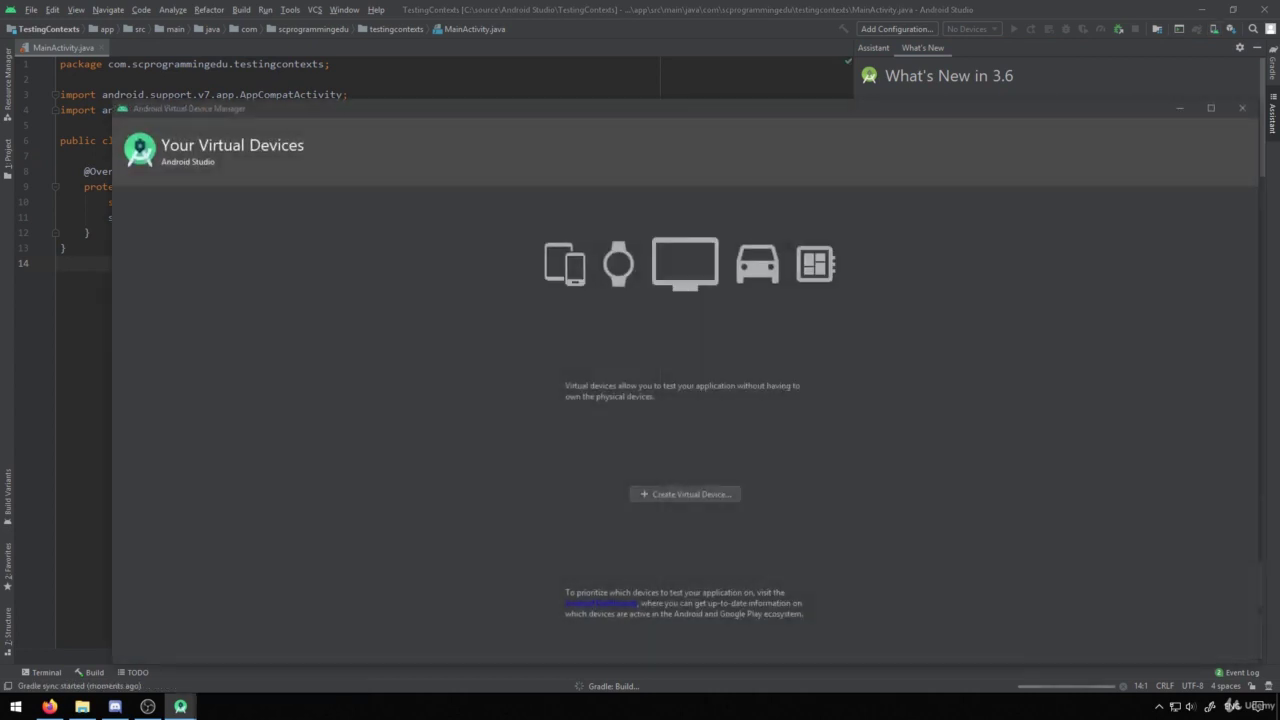
{"action": "left_click_drag", "start_coordinate": [574, 108], "coordinate": [508, 45]}
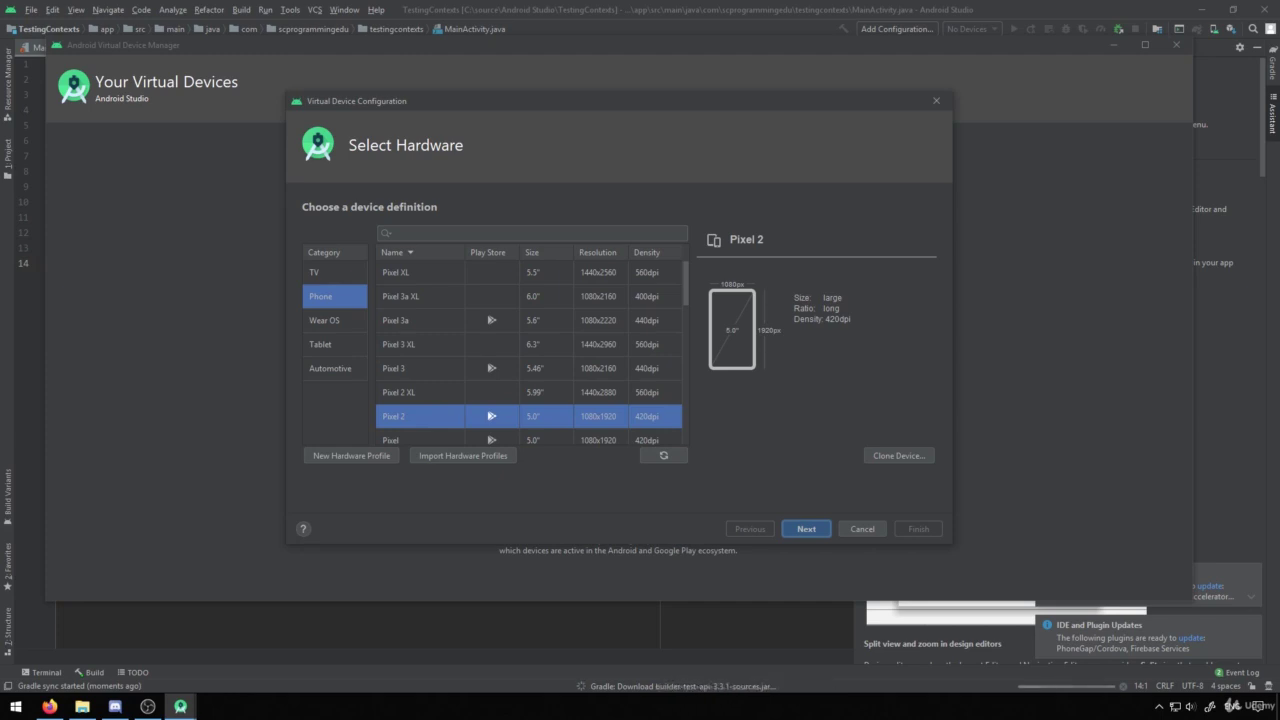
{"action": "scroll", "coordinate": [529, 350], "scroll_direction": "down", "scroll_amount": 15}
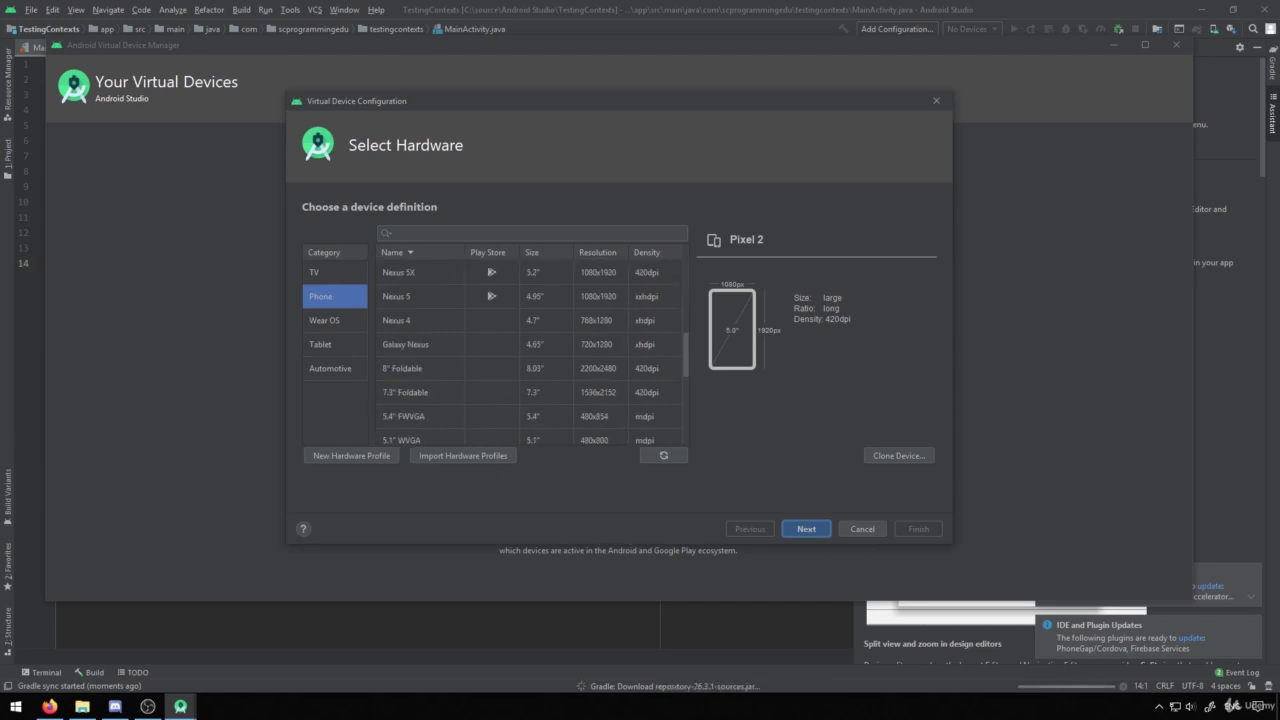
{"action": "scroll", "coordinate": [529, 350], "scroll_direction": "up", "scroll_amount": 10}
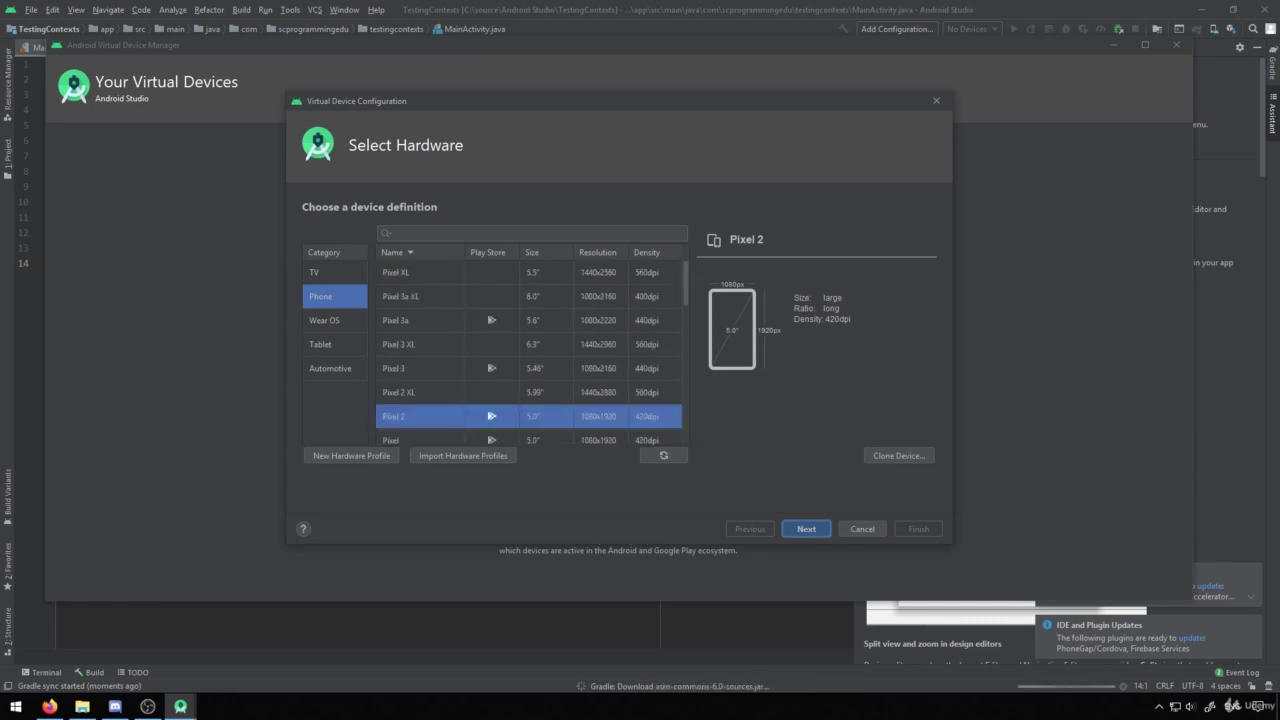
{"action": "left_click", "coordinate": [420, 368]}
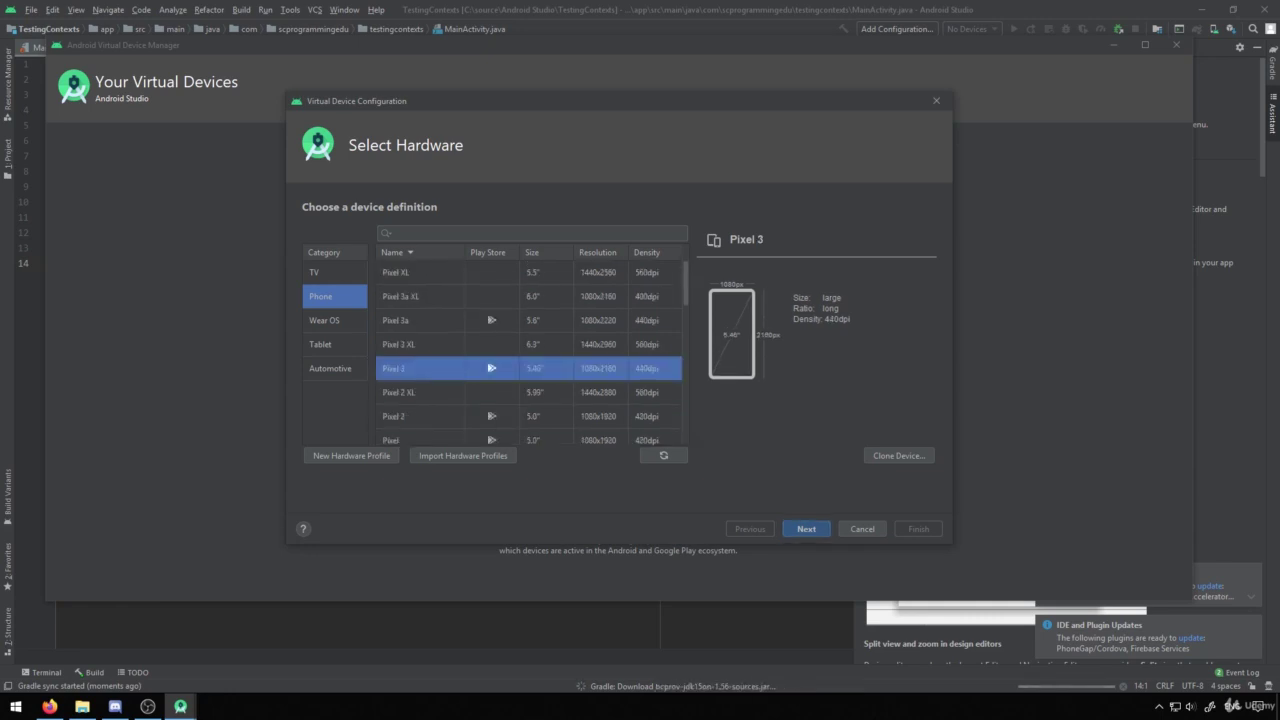
{"action": "key", "text": "Return"}
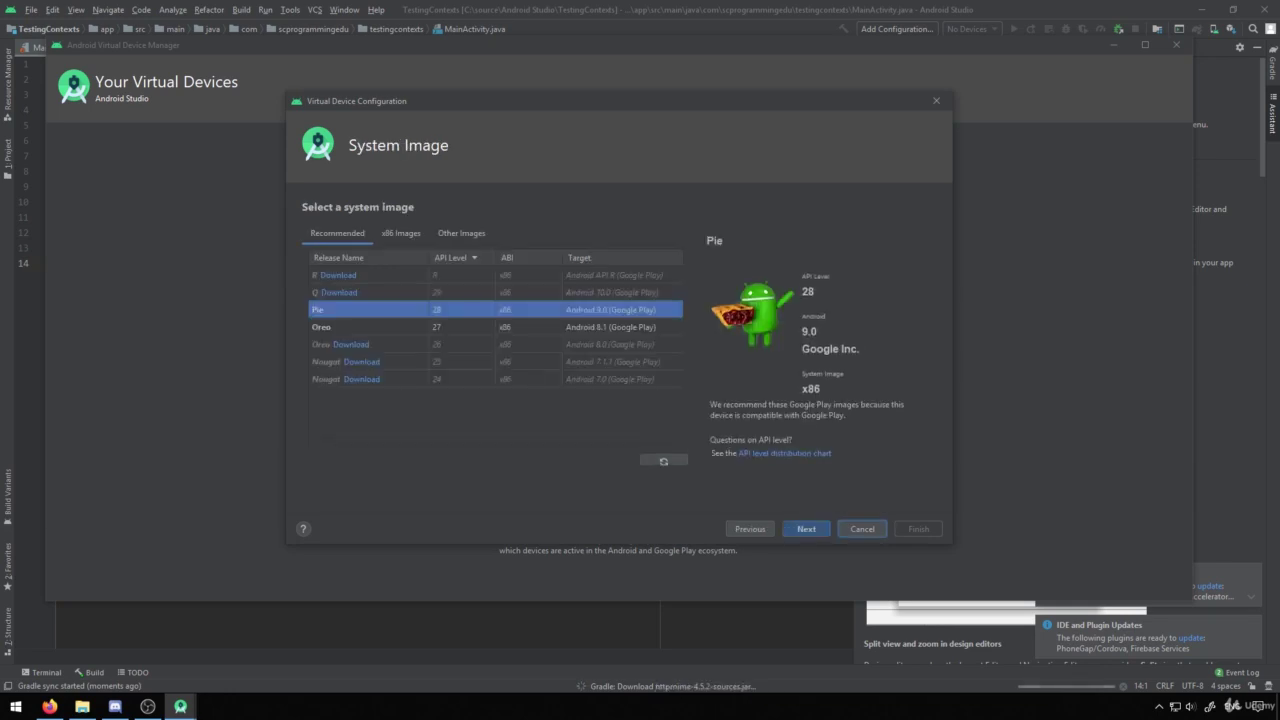
Step: Choose the Pie system image (API level 28, x86, Android 9.0 with Google Play) for the virtual device
{"action": "left_click", "coordinate": [370, 310]}
{"action": "left_click", "coordinate": [370, 275]}
{"action": "left_click", "coordinate": [370, 292]}
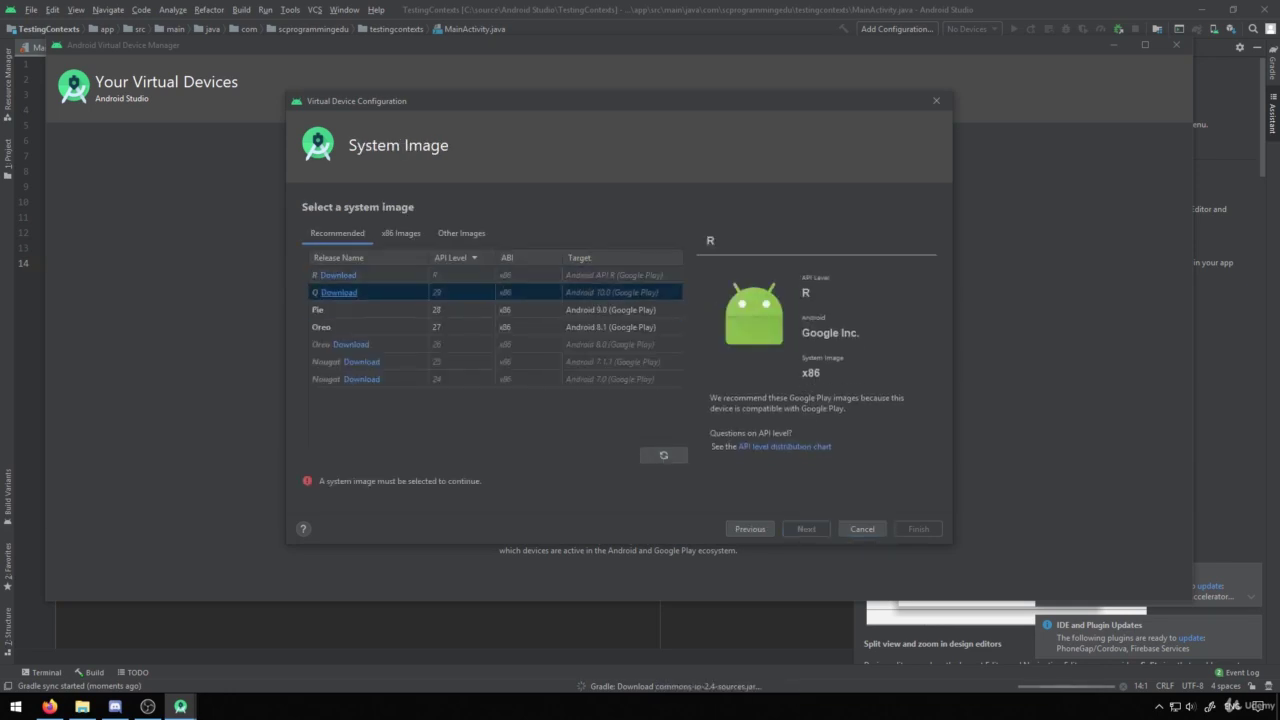
{"action": "left_click", "coordinate": [370, 310]}
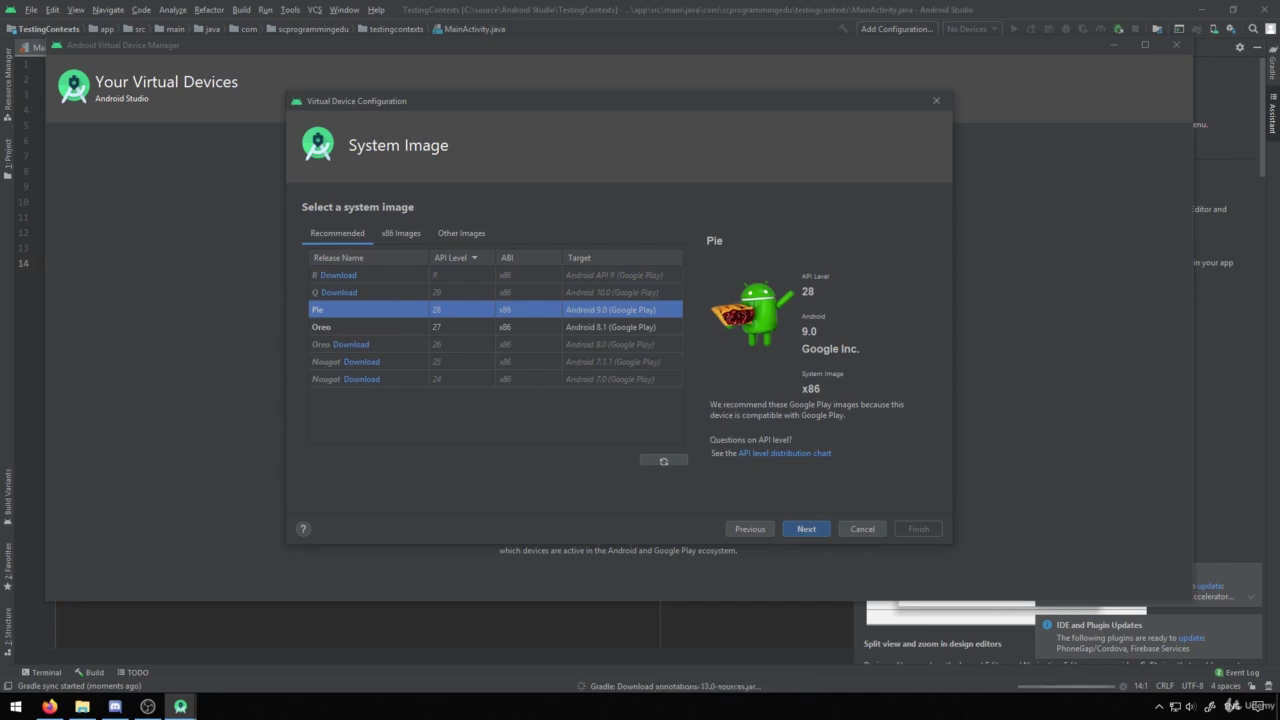
{"action": "left_click", "coordinate": [370, 292]}
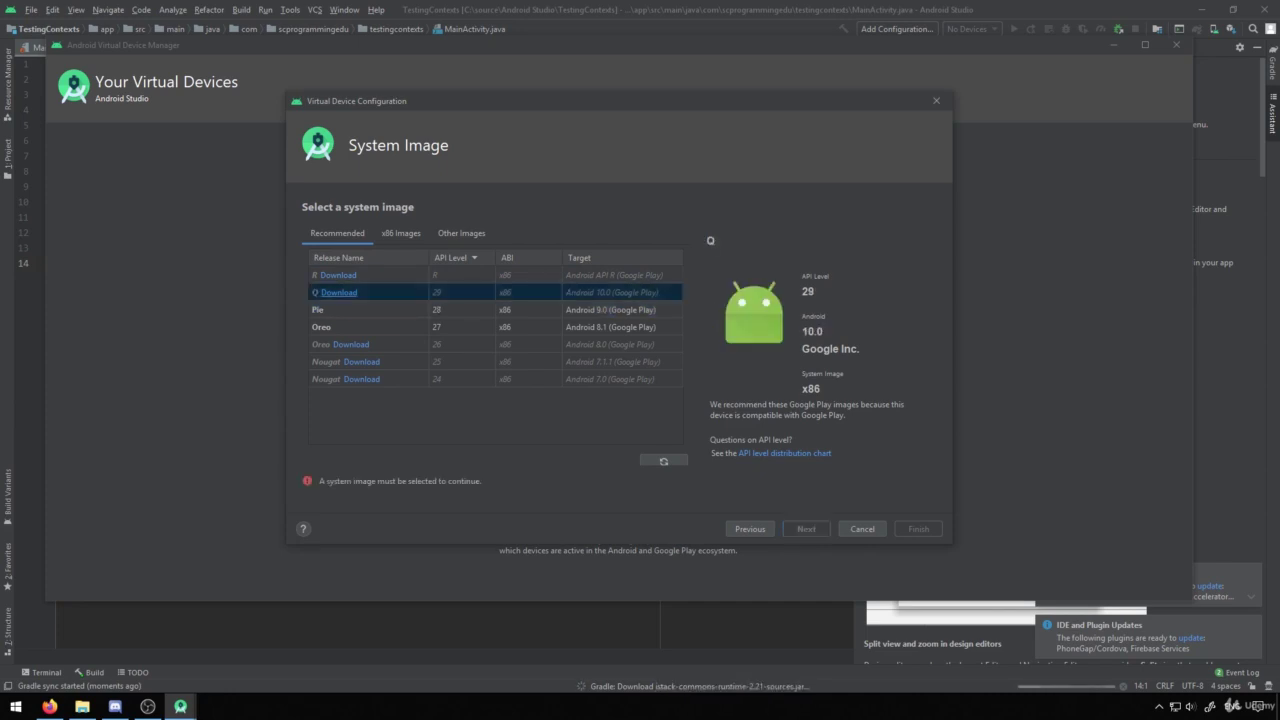
{"action": "left_click", "coordinate": [330, 310]}
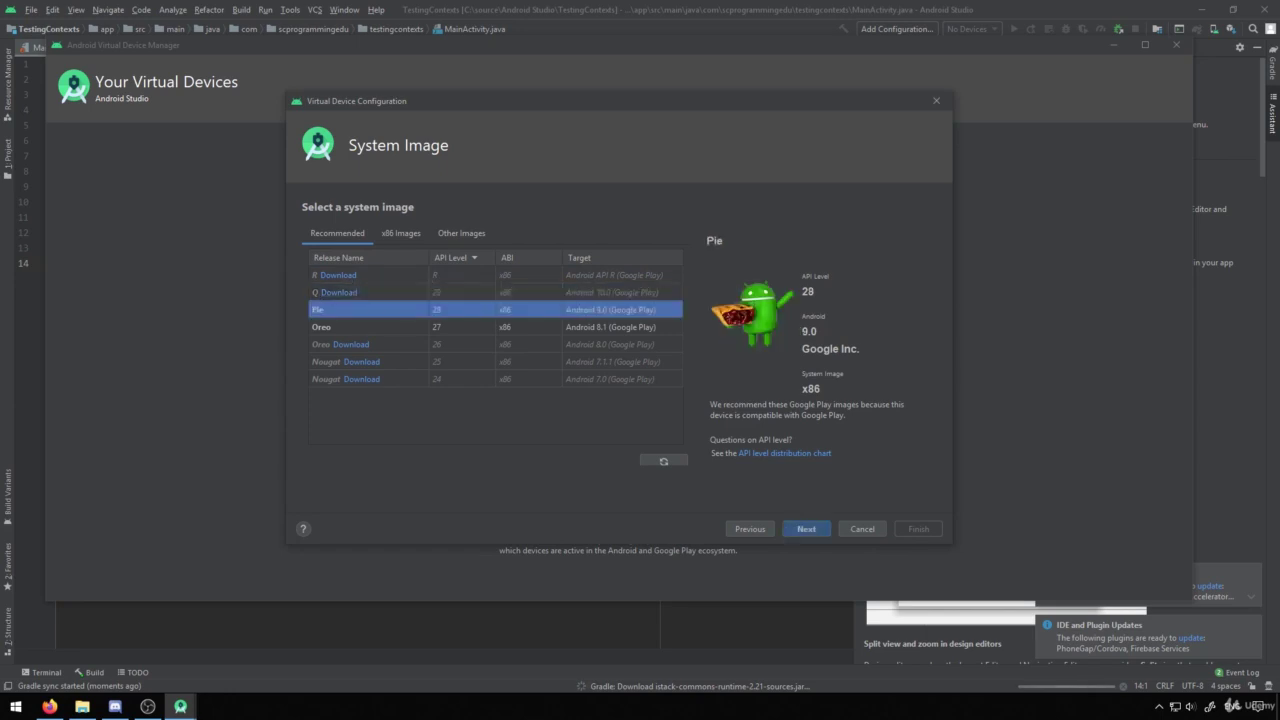
{"action": "left_click", "coordinate": [330, 327]}
{"action": "left_click", "coordinate": [330, 310]}
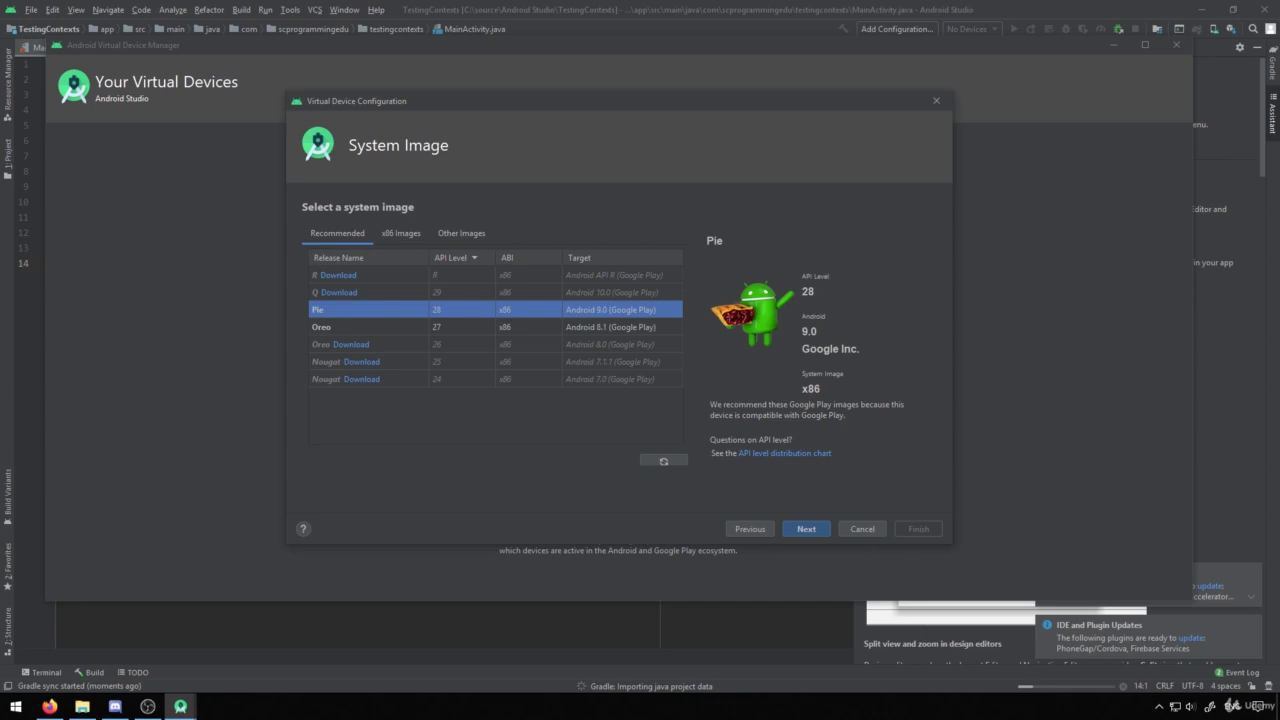
{"action": "key", "text": "Return"}
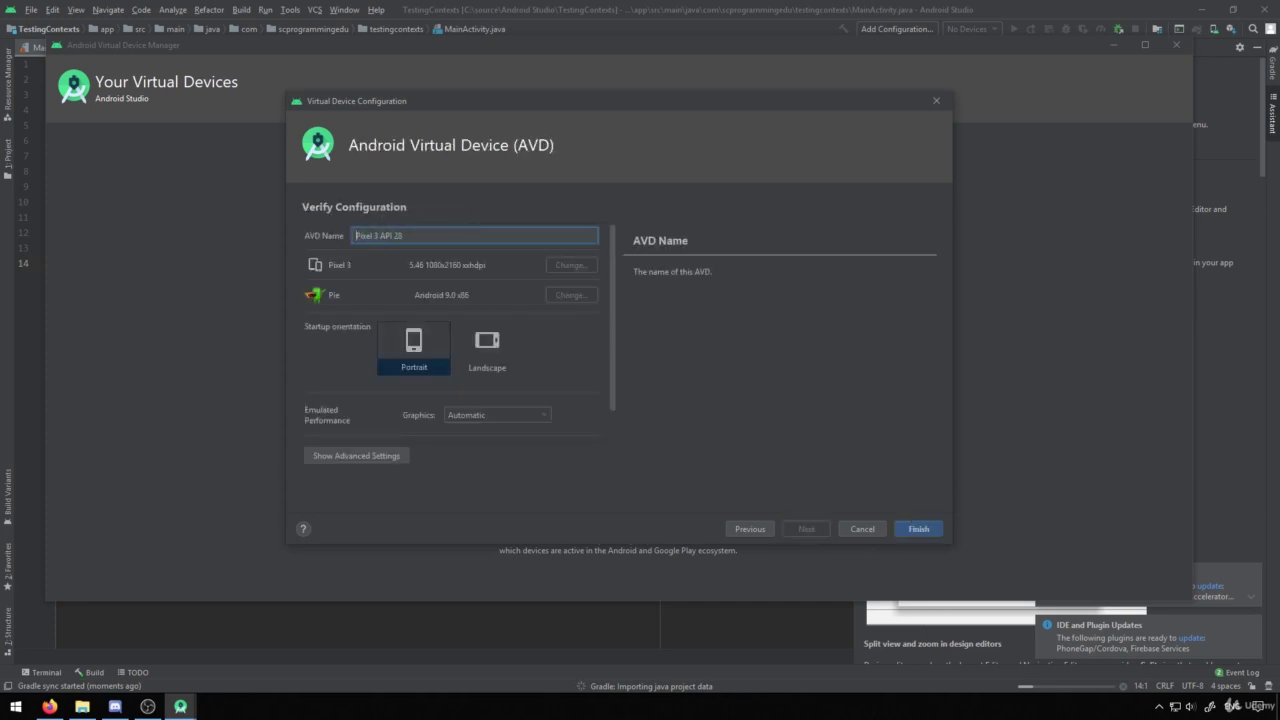
Step: Name the virtual device "Pixel 3 Vulnerability Analysis" and finish creating it
{"action": "key", "text": "ctrl+a"}
{"action": "type", "text": "Pixel 3 Vulnerability Analysis"}
{"action": "key", "text": "Return"}
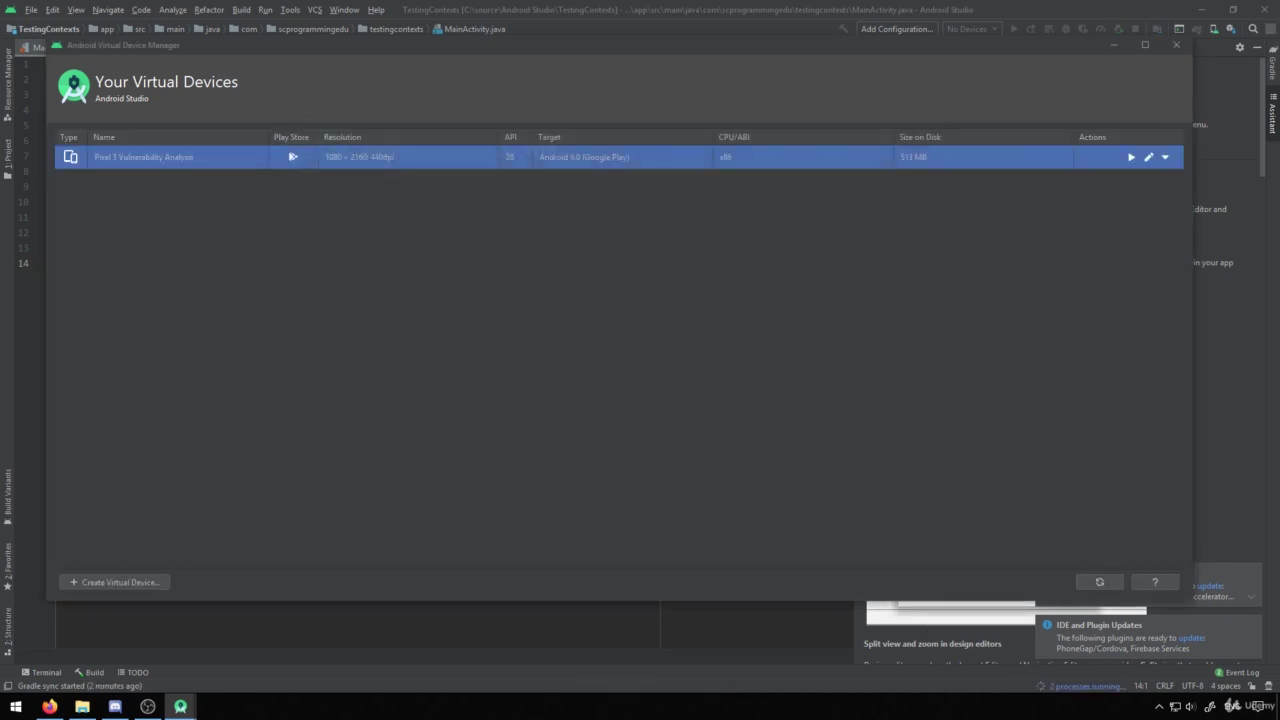